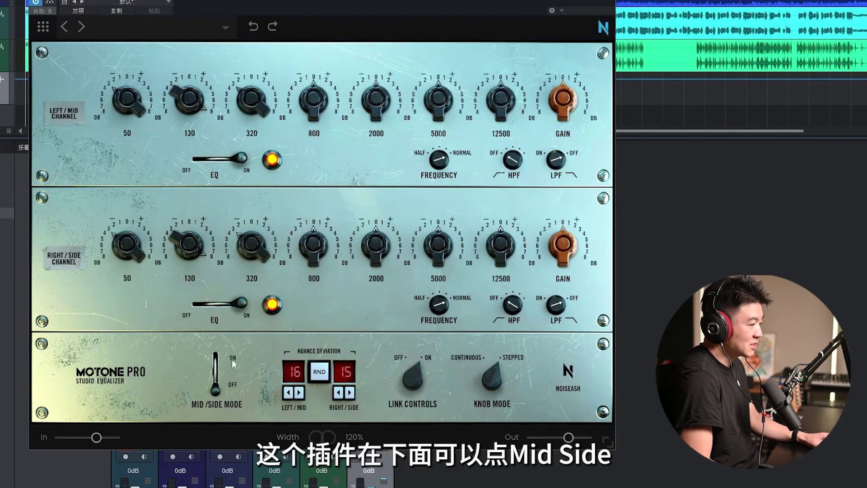
Step: Try the Frequency selector at Half and at its middle position, and set the linked high-pass filter to Off
left_click_drag(221, 392, 218, 357)
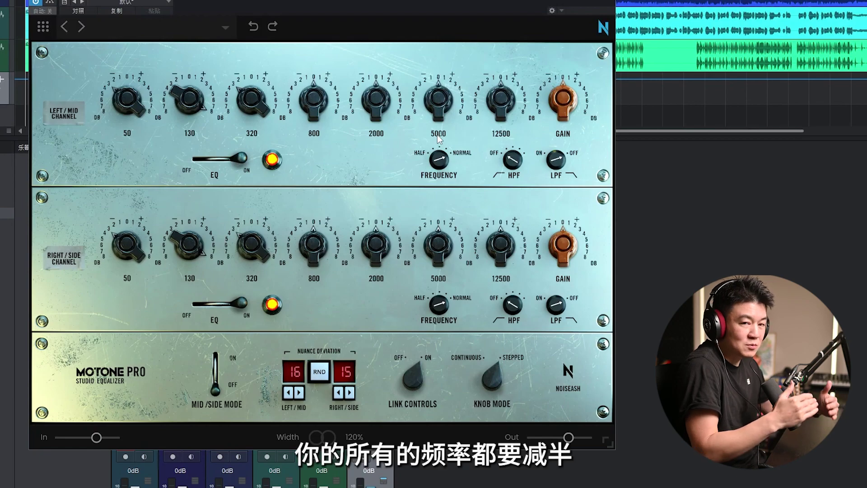
left_click(435, 158)
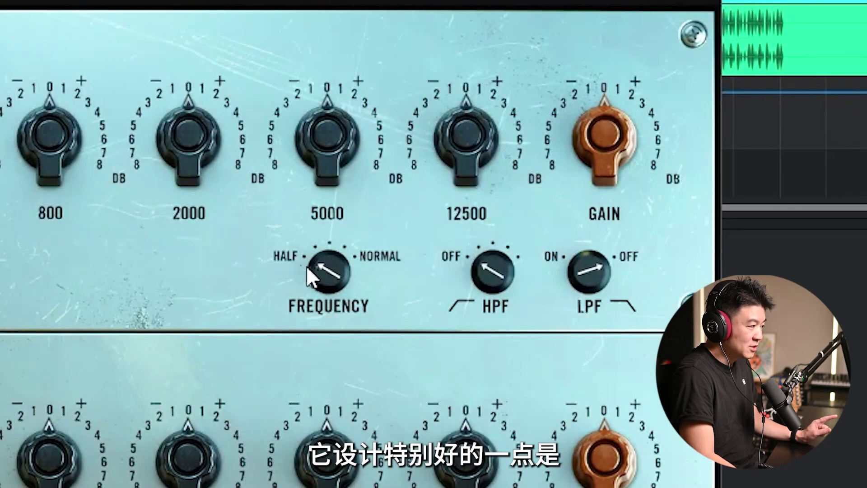
mouse_move(330, 283)
left_mouse_down()
mouse_move(329, 265)
mouse_move(339, 291)
left_mouse_up()
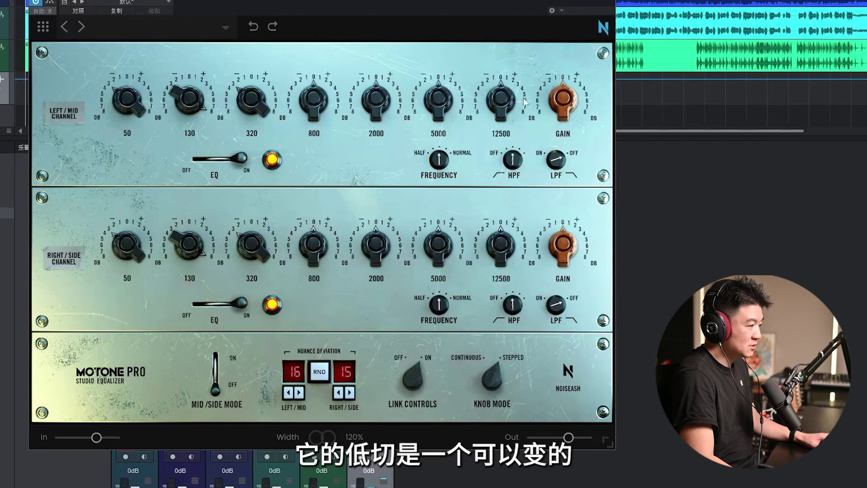
left_click_drag(513, 159, 512, 176)
Step: Test Link Controls off and back on, and try Continuous knob mode on the 5000 band before restoring Stepped
left_click(413, 379)
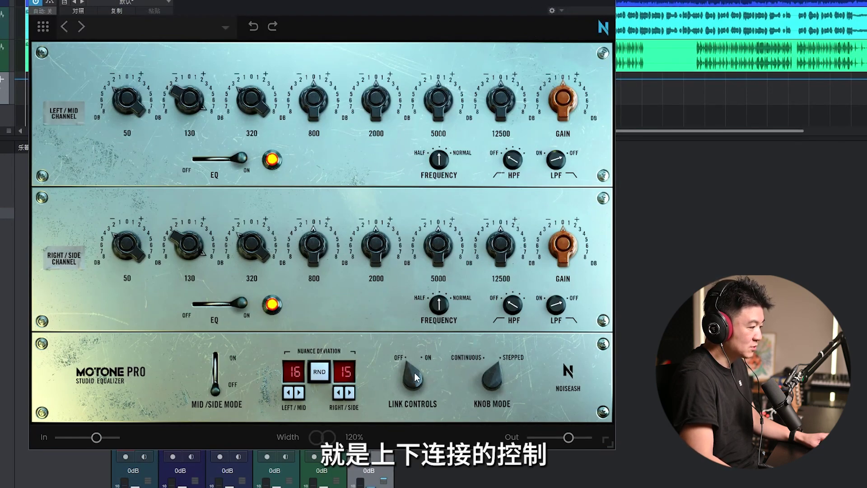
left_click(414, 371)
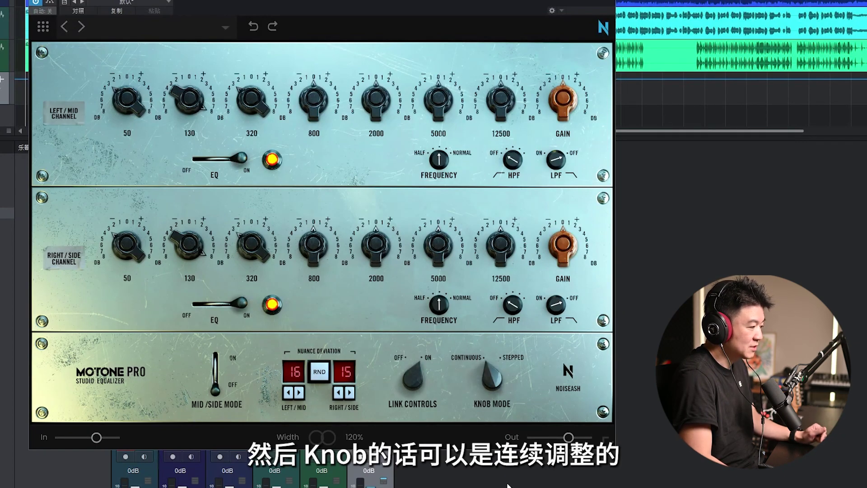
mouse_move(443, 96)
left_mouse_down()
mouse_move(445, 111)
mouse_move(448, 99)
left_mouse_up()
left_click(491, 377)
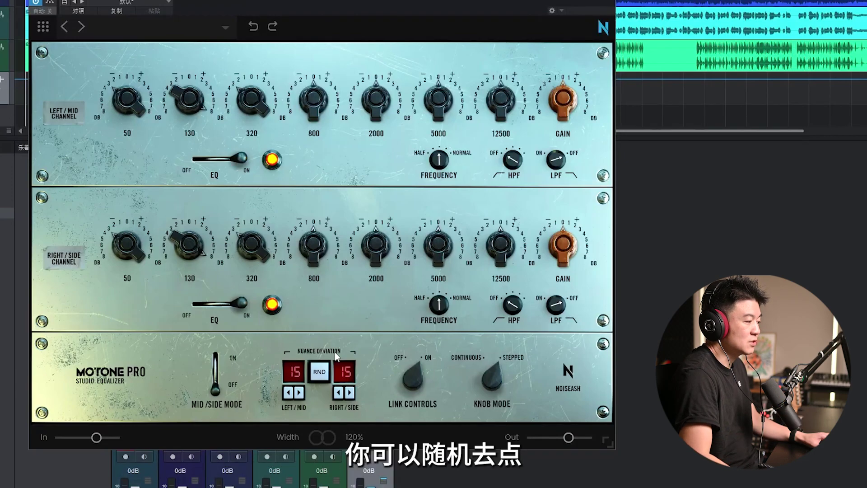
Step: Randomize the Nuance Deviation of both channels several times
left_click(329, 369)
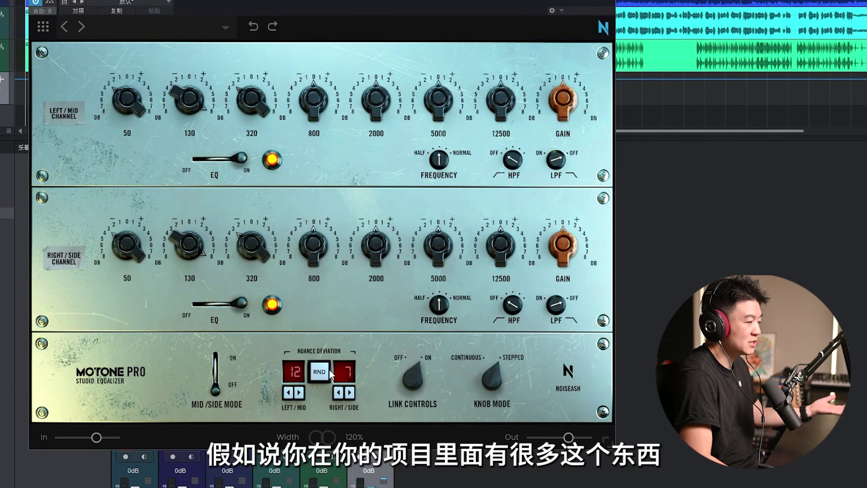
left_click(329, 369)
left_click(329, 369)
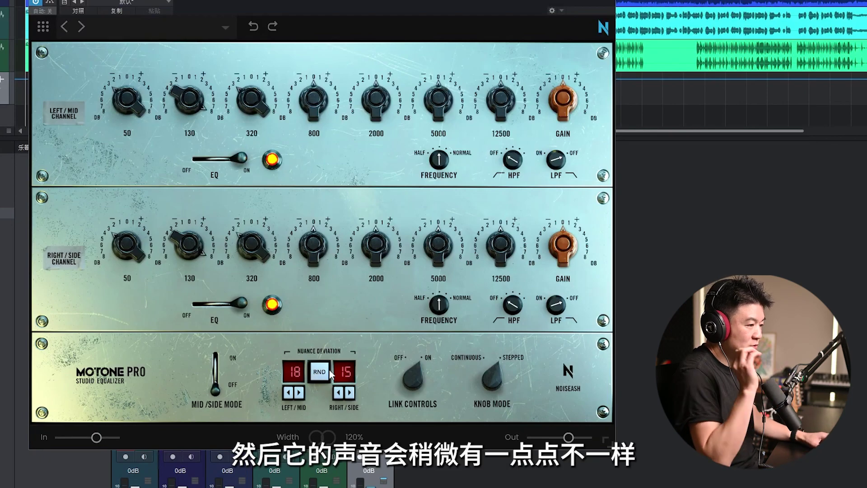
Step: View the Oversampling option in the plugin's settings, and close the settings
left_click(44, 27)
mouse_move(93, 58)
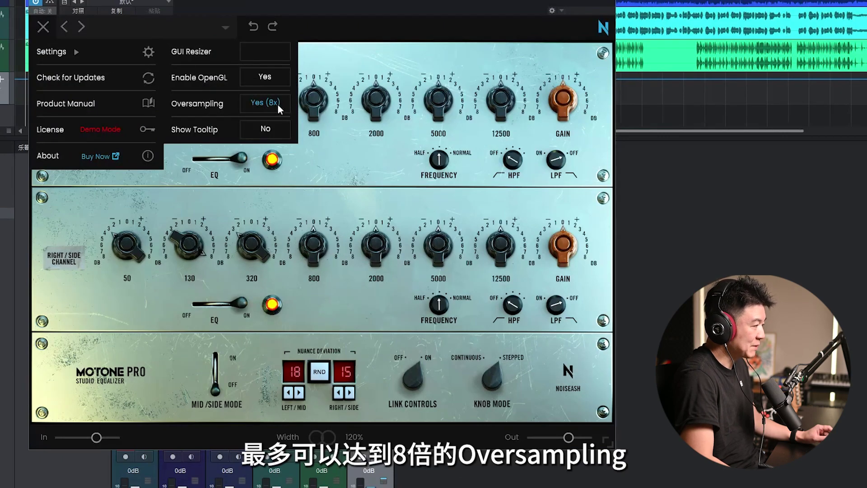
left_click(323, 67)
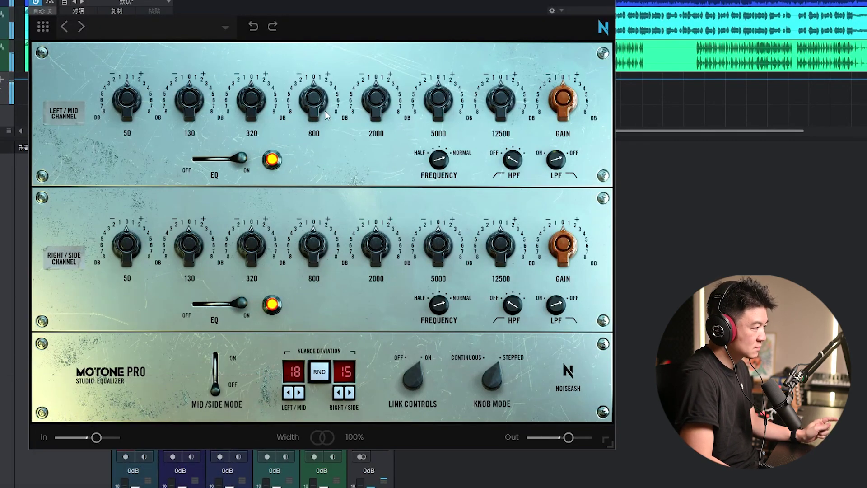
Step: Set the linked bands to about +3 dB at 800, -2 dB at 320, +2 dB at 130 and +3 dB at 50
left_click_drag(314, 109, 318, 65)
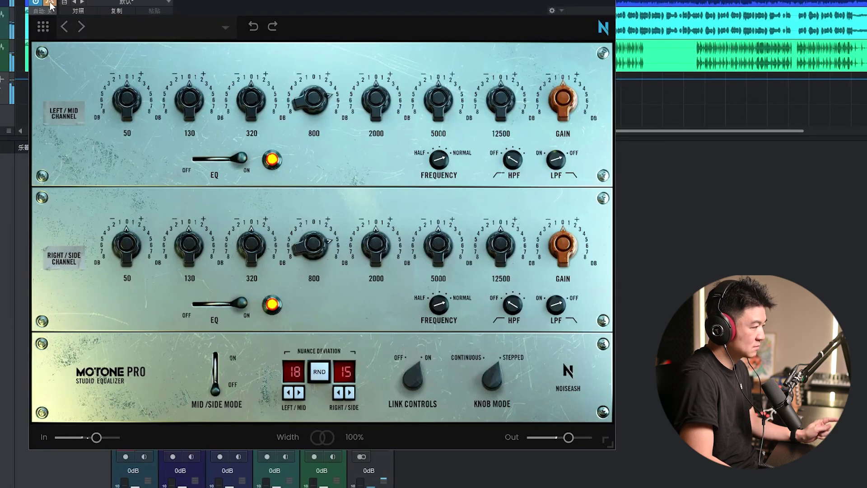
left_click_drag(308, 108, 308, 113)
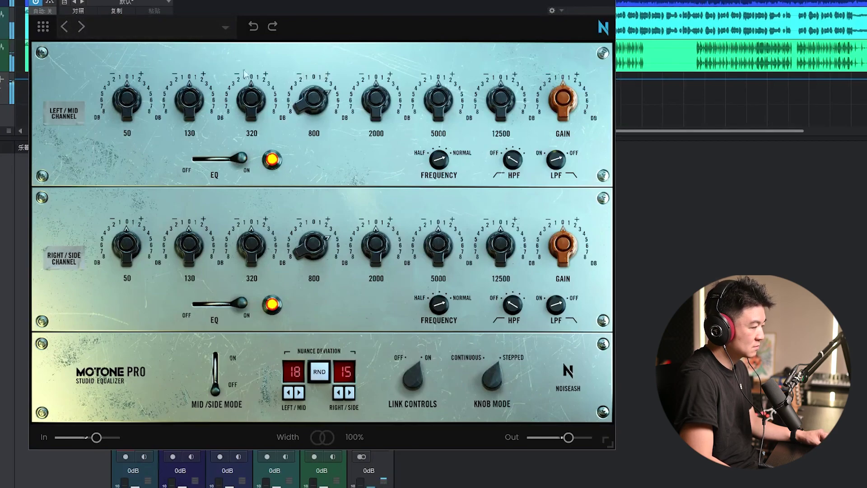
left_click_drag(311, 103, 311, 105)
left_click_drag(257, 109, 259, 113)
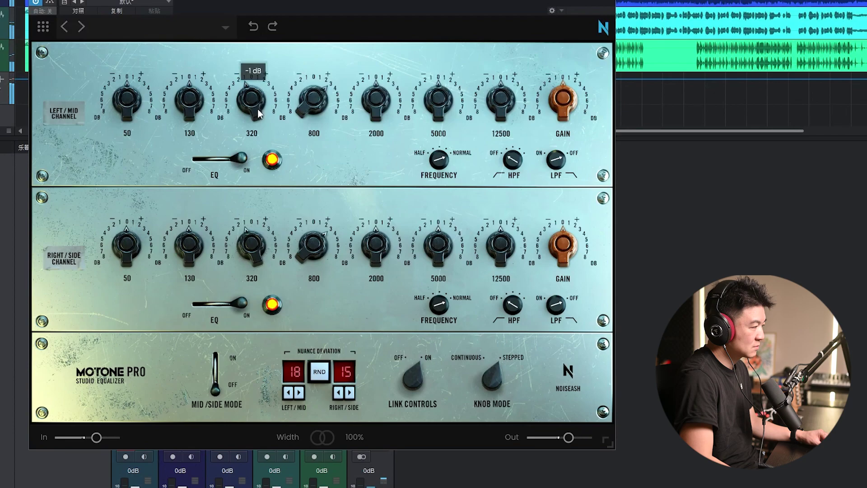
left_click_drag(201, 110, 199, 84)
left_click_drag(128, 109, 137, 72)
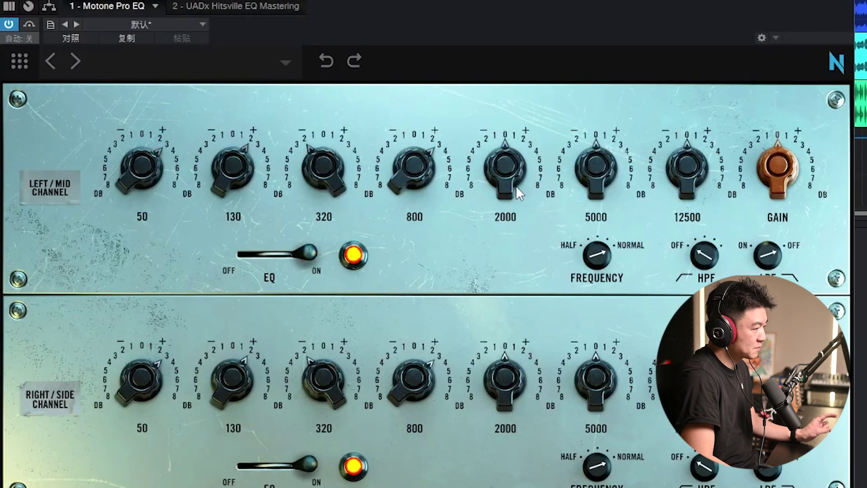
Step: Set 2000 to 4 dB, 5000 to about 3 dB, 12500 and Gain to about -2 dB, and compare against bypass
left_click_drag(384, 112, 384, 100)
left_click_drag(516, 161, 519, 141)
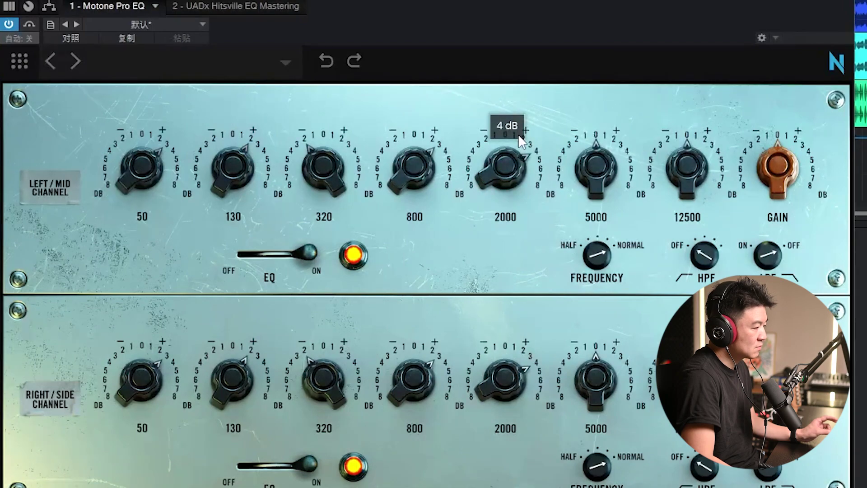
left_click_drag(785, 169, 784, 186)
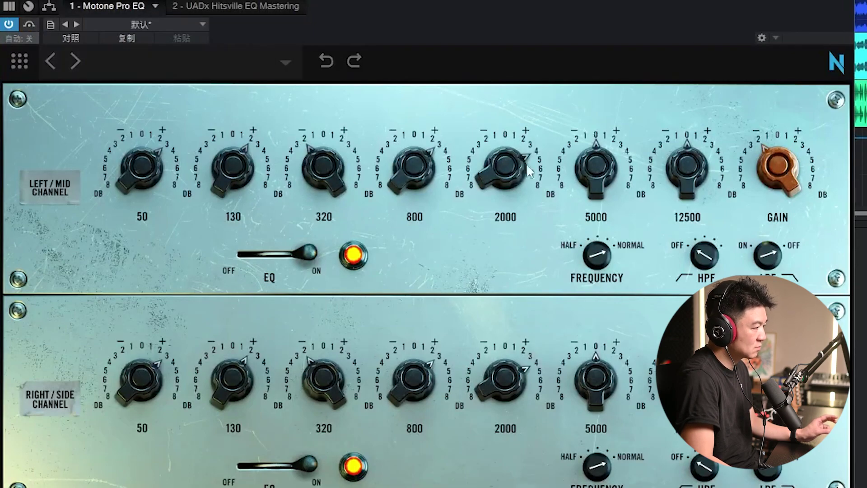
left_click_drag(604, 175, 605, 171)
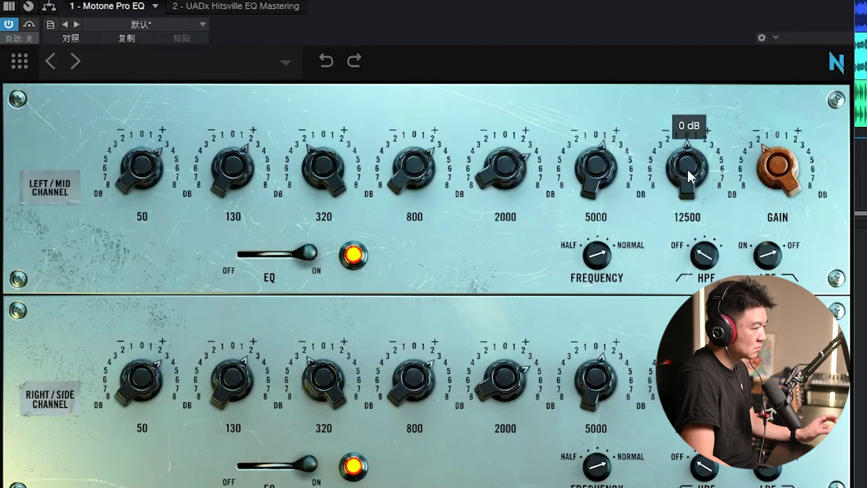
left_click_drag(688, 167, 685, 191)
left_click_drag(604, 171, 603, 144)
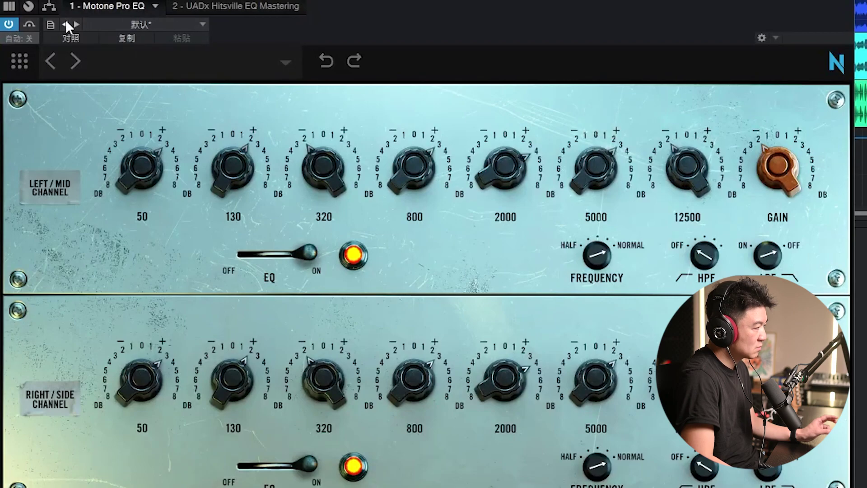
left_click(30, 25)
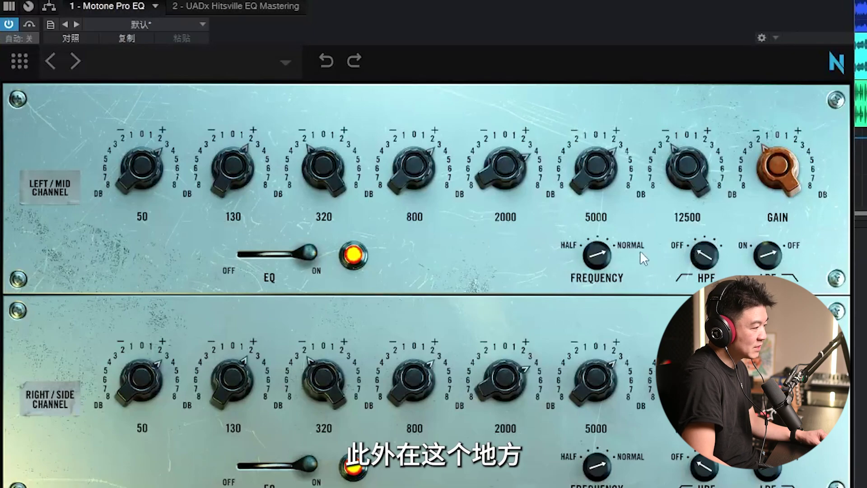
Step: Reset all seven linked EQ bands from 50 to 12500 to 0 dB
left_click(605, 253)
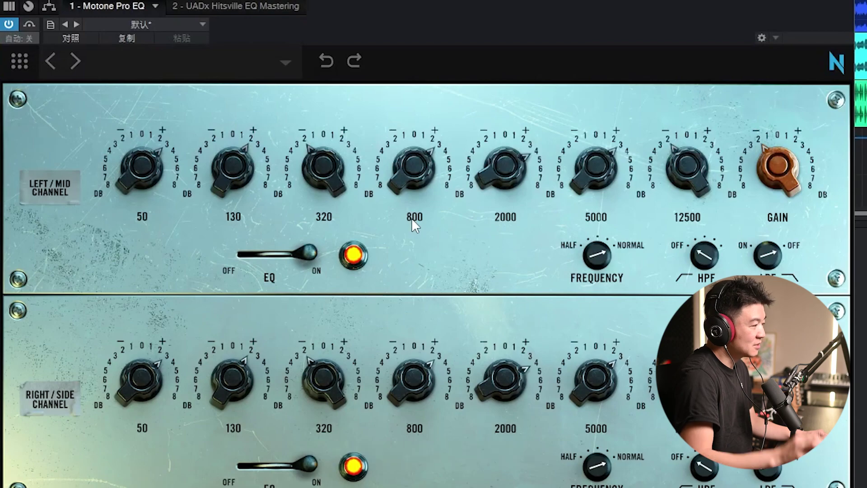
double_click(413, 169)
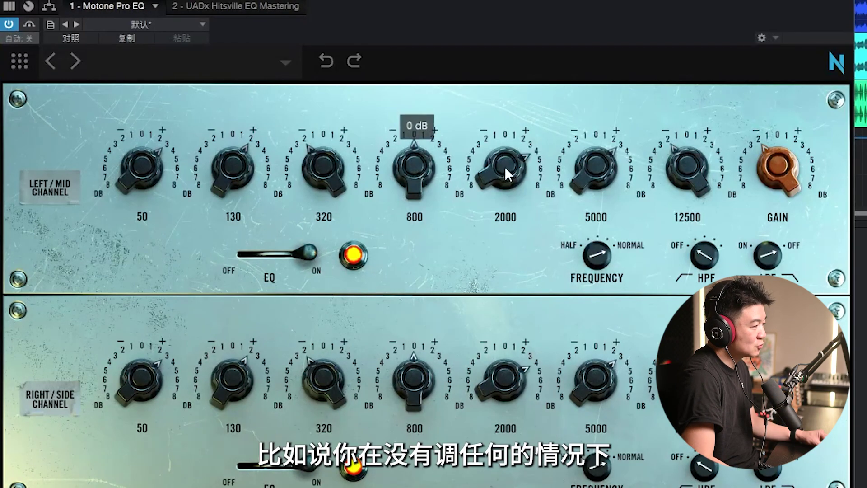
double_click(503, 167)
double_click(602, 162)
double_click(691, 165)
double_click(323, 168)
double_click(233, 167)
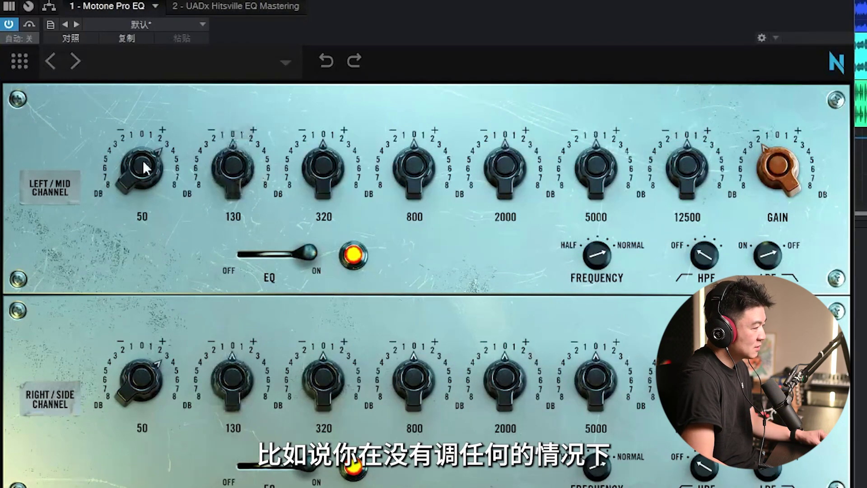
double_click(143, 160)
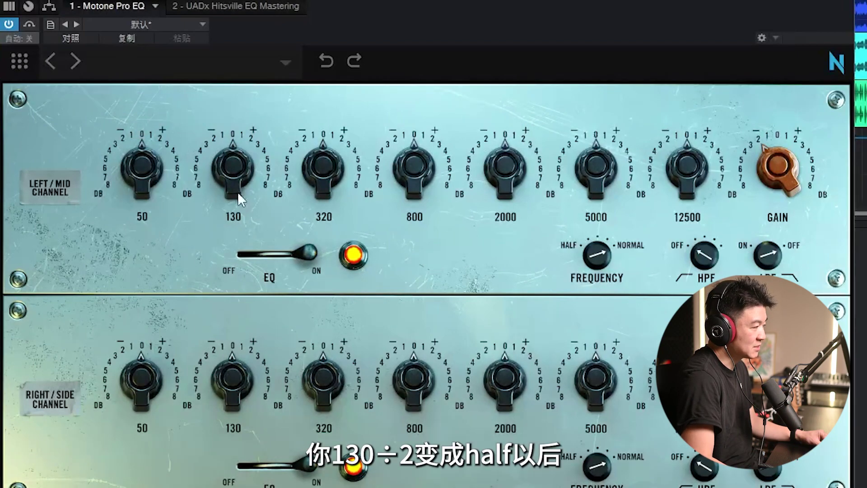
Step: Set Frequency to Half, raise the 130 band to 5 dB, and cut the 320 and 800 bands to about -1 dB
left_click(612, 261)
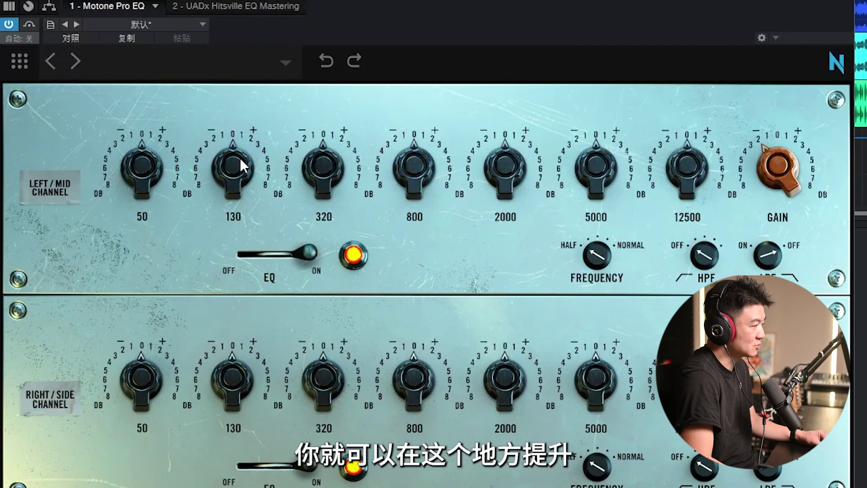
left_click_drag(238, 191, 240, 118)
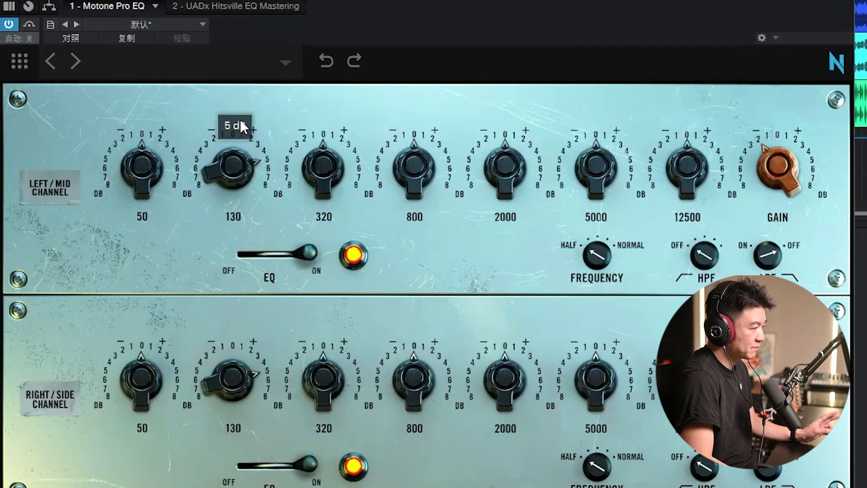
left_click_drag(311, 182, 332, 193)
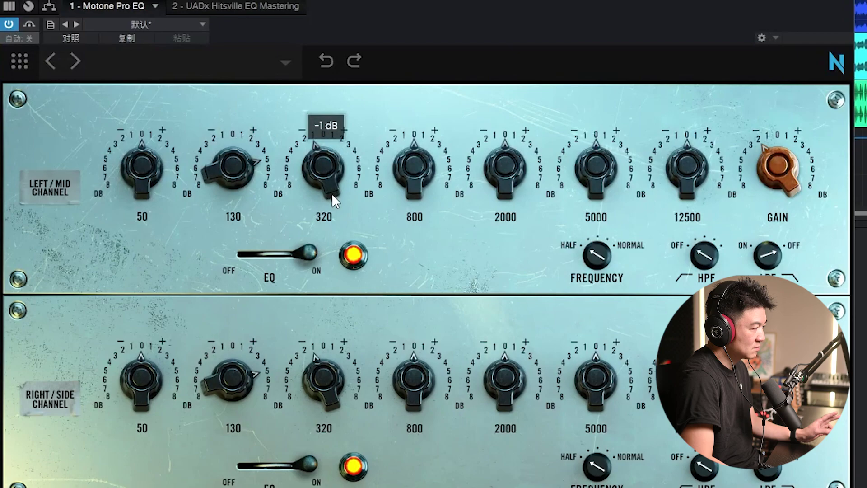
left_click_drag(405, 174, 405, 178)
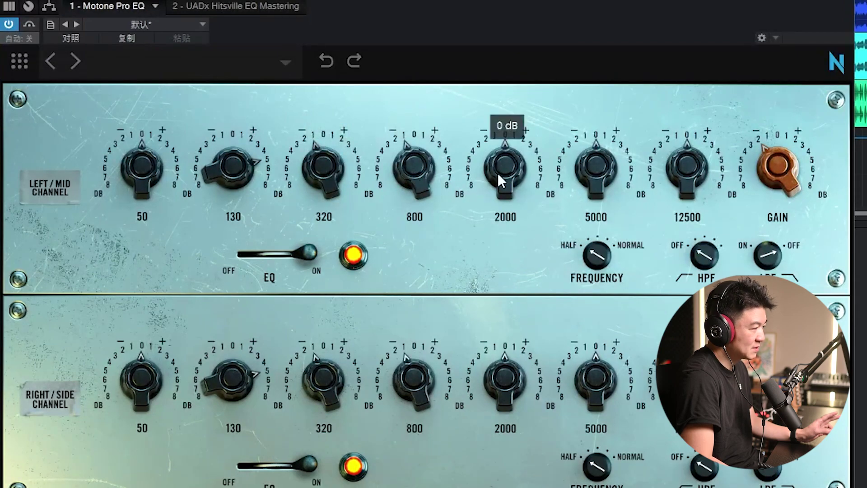
Step: Boost 2000 and 5000 to about 2 dB and 12500 to about 3 dB, set Gain to -1 dB, and compare against bypass
left_click_drag(497, 170, 509, 145)
left_click_drag(594, 156, 582, 180)
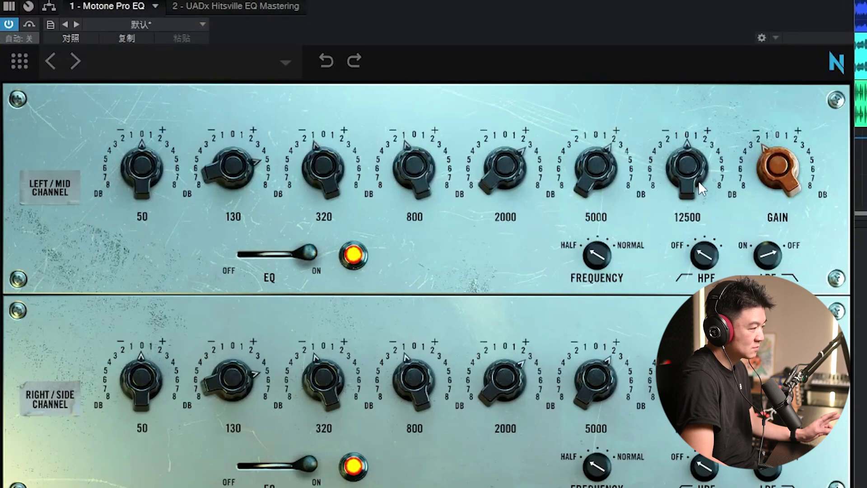
left_click_drag(699, 181, 694, 129)
left_click_drag(780, 159, 783, 149)
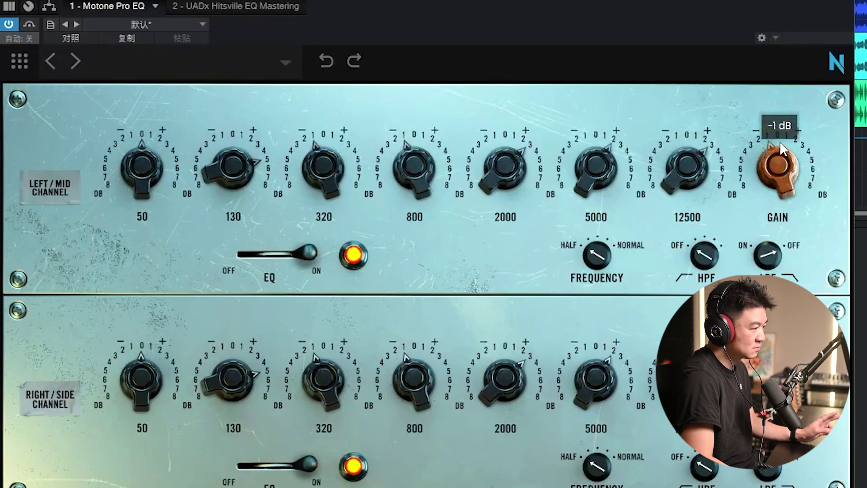
left_click(28, 25)
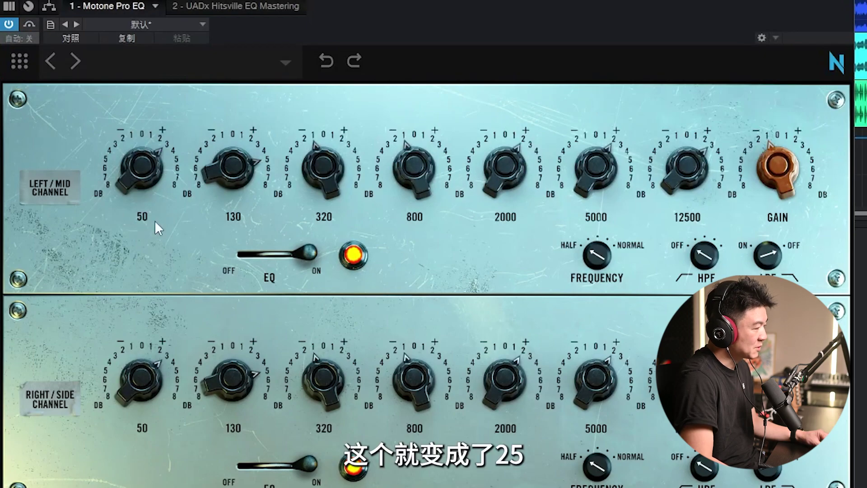
Step: Raise the 50 band to about 6 dB and compare the sound with the plugin bypassed and active
left_click_drag(148, 164, 145, 132)
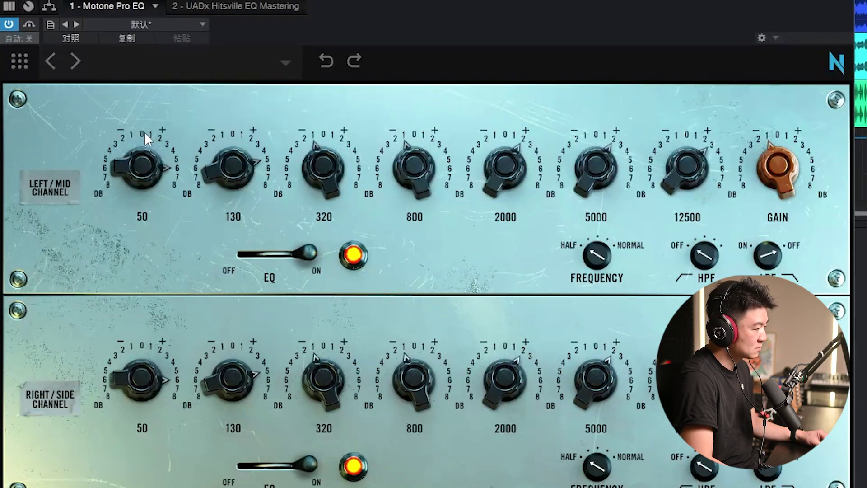
left_click(27, 26)
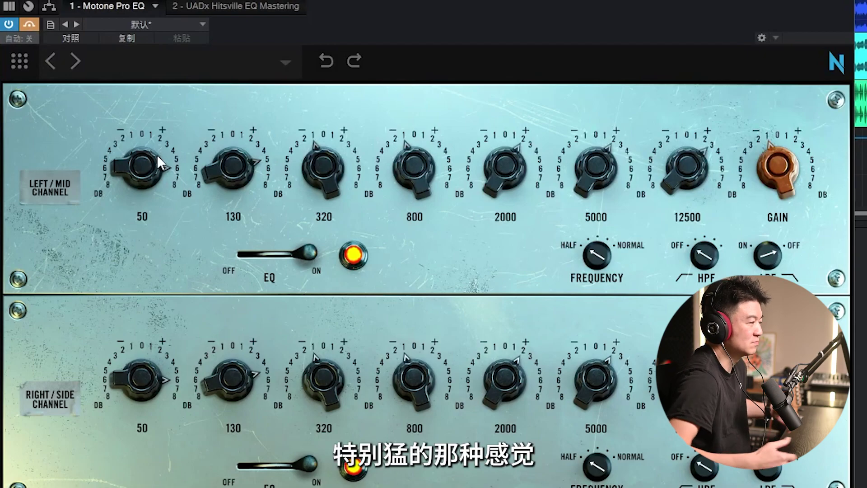
left_click(30, 25)
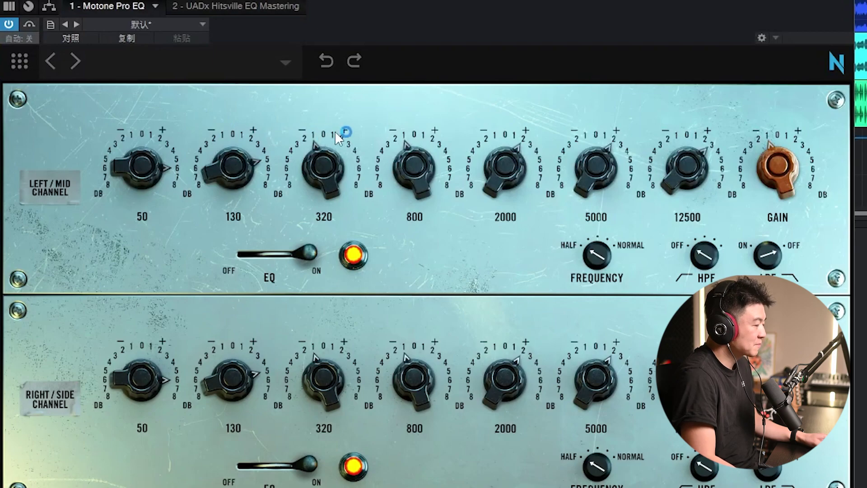
Step: Turn on the low-pass filter and raise the 12500 band to about 5 dB
left_click_drag(718, 253, 760, 268)
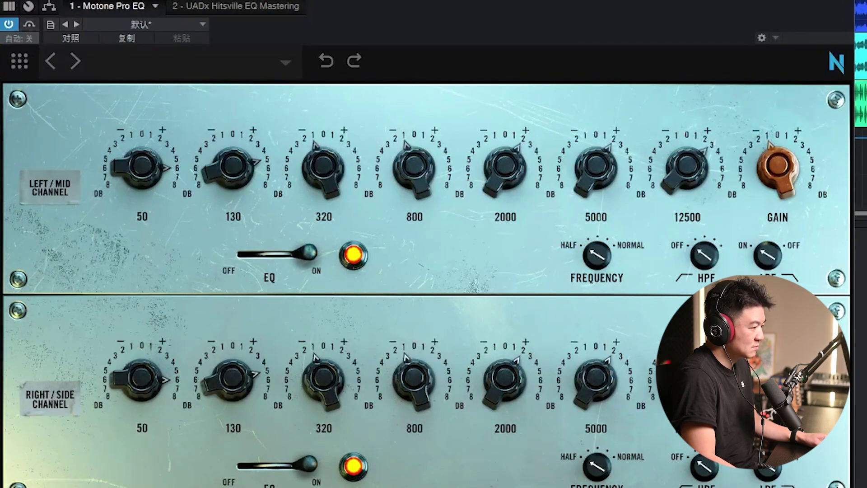
left_click_drag(683, 161, 682, 134)
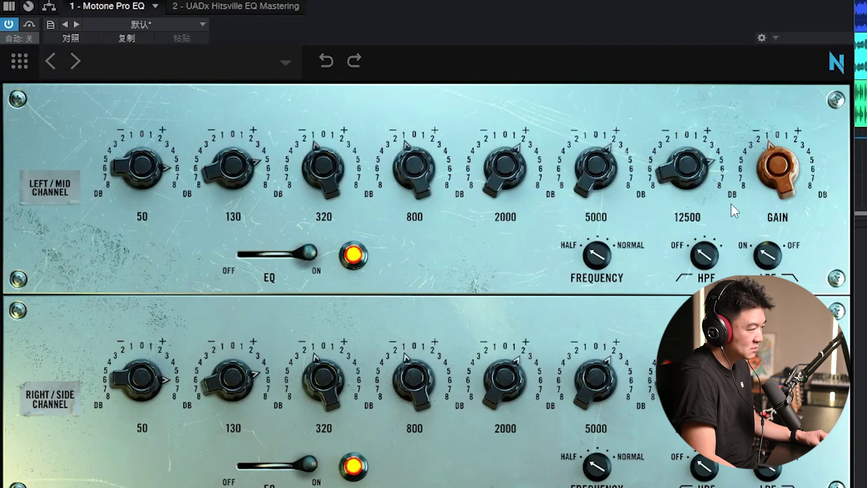
Step: Lower the 12500 band to about 3 dB and compare the sound with the low-pass filter off and on
left_click_drag(706, 185, 703, 194)
left_click(767, 255)
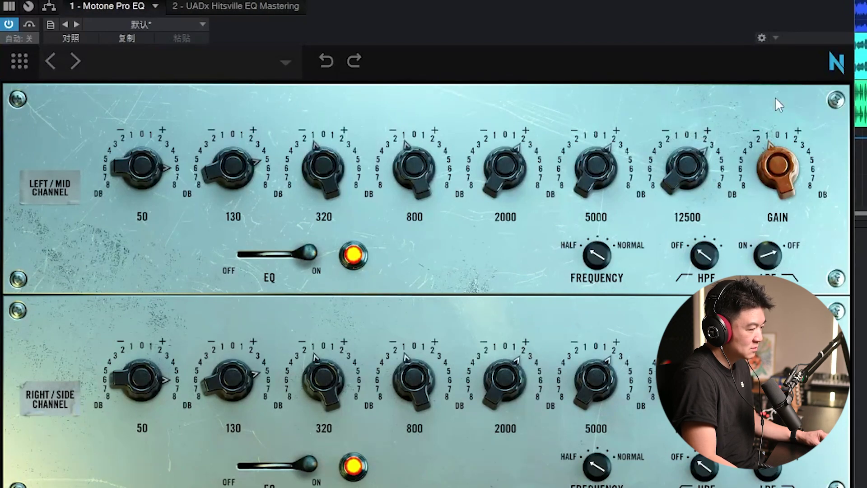
left_click(768, 255)
mouse_move(692, 162)
Step: Lower the Left/Mid channel's Gain to -2 dB and compare the sound with the plugin bypassed and active
left_click(31, 25)
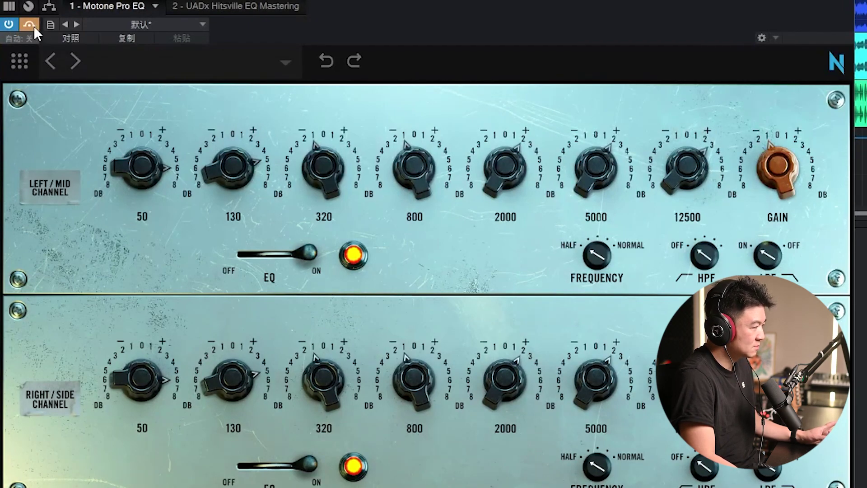
left_click(34, 26)
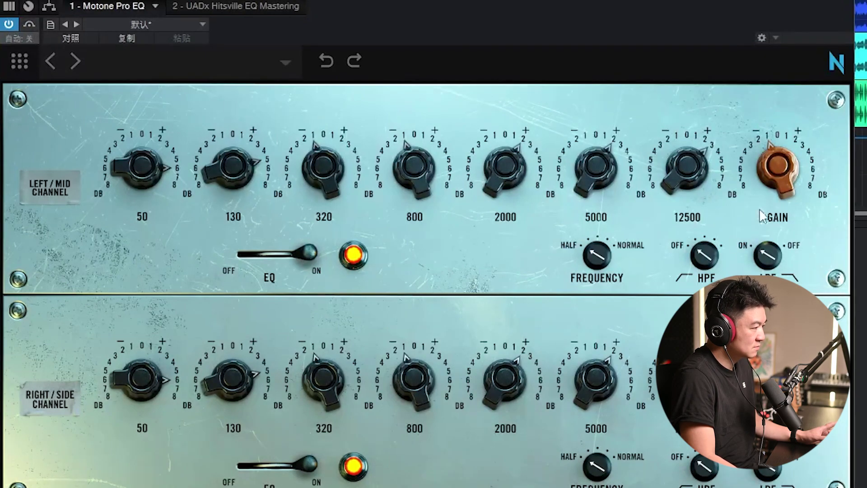
scroll(769, 199, "down", 1)
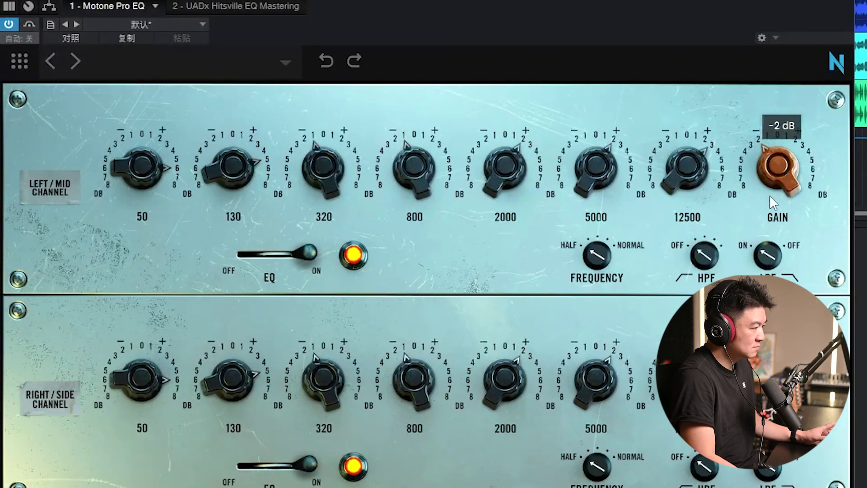
left_click(31, 25)
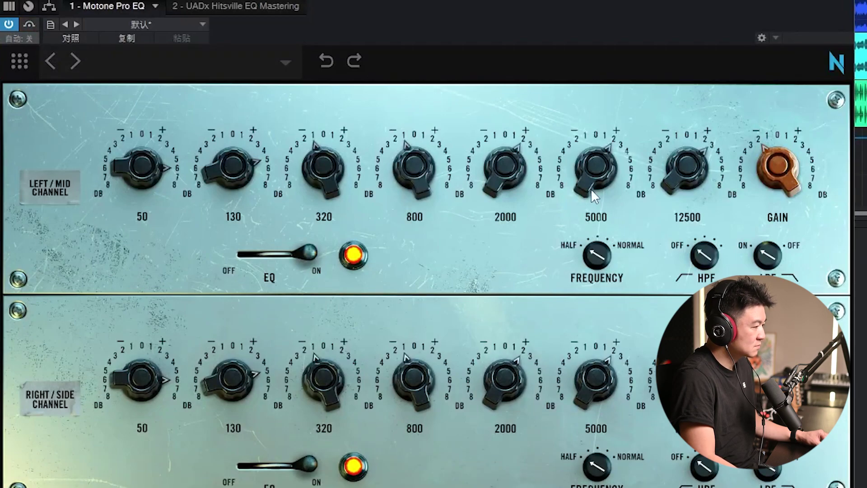
scroll(699, 182, "down", 1)
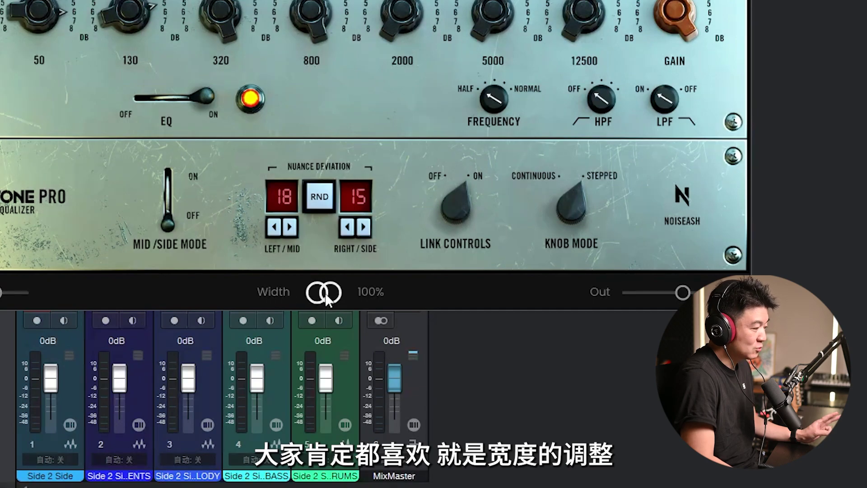
Step: Try narrowing the stereo Width to 27%, and reset it to 100%
mouse_move(338, 295)
left_mouse_down()
mouse_move(330, 389)
mouse_move(343, 300)
left_mouse_up()
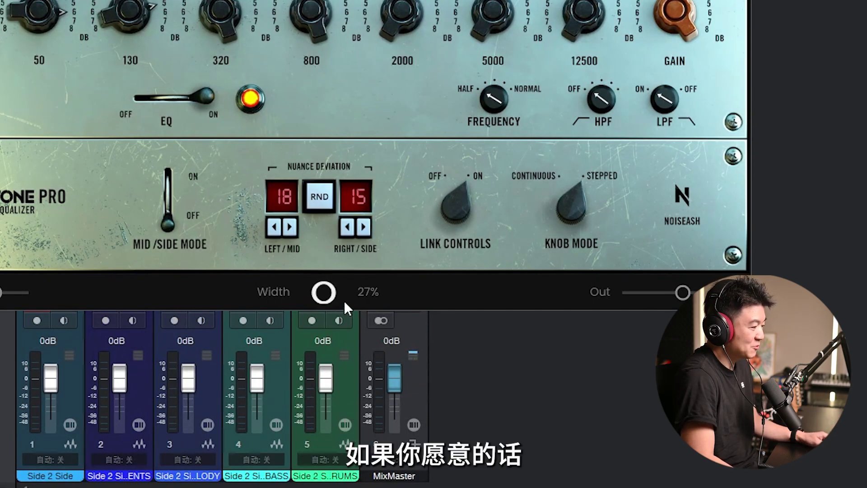
double_click(334, 295)
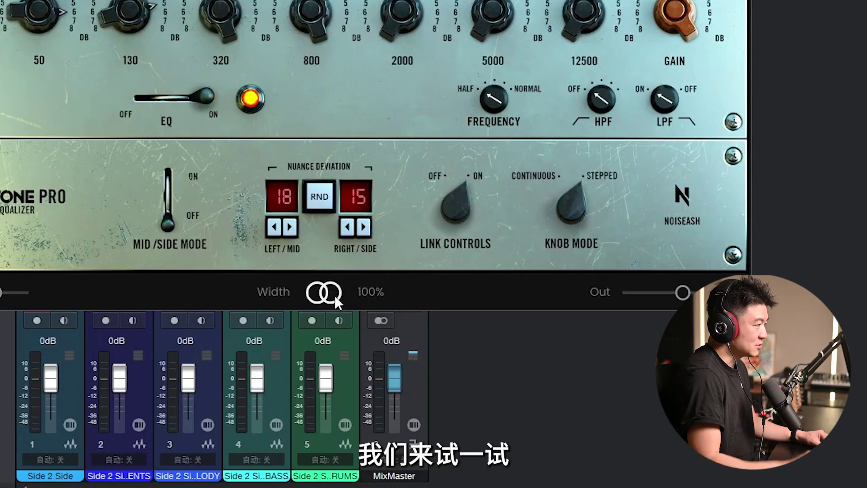
Step: Play the track, widen the stereo Width to 129%, and compare the result against bypass
key("space")
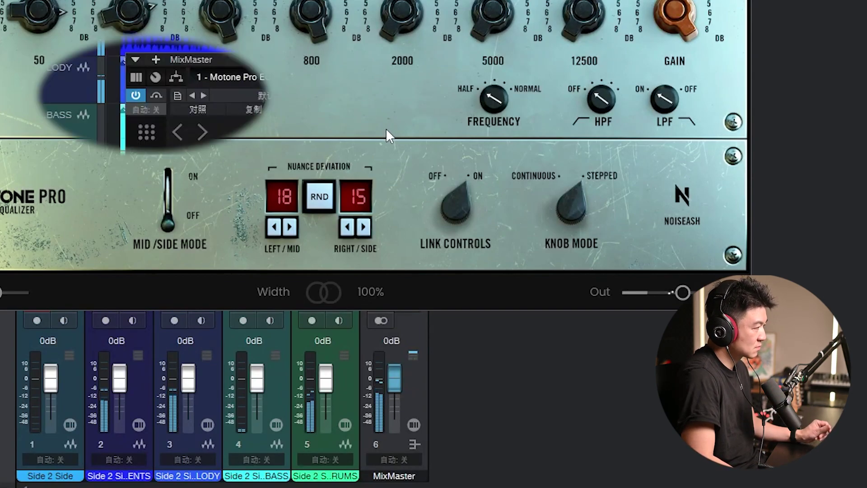
left_click_drag(332, 291, 327, 240)
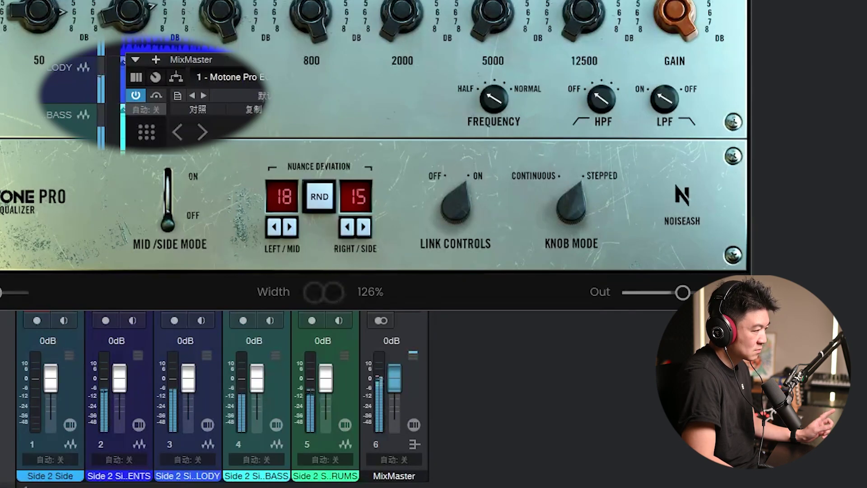
left_click_drag(338, 290, 312, 293)
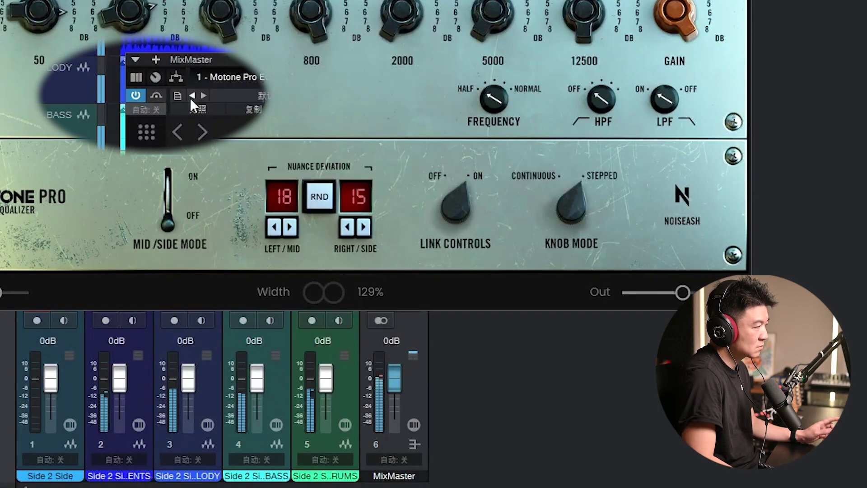
left_click(153, 94)
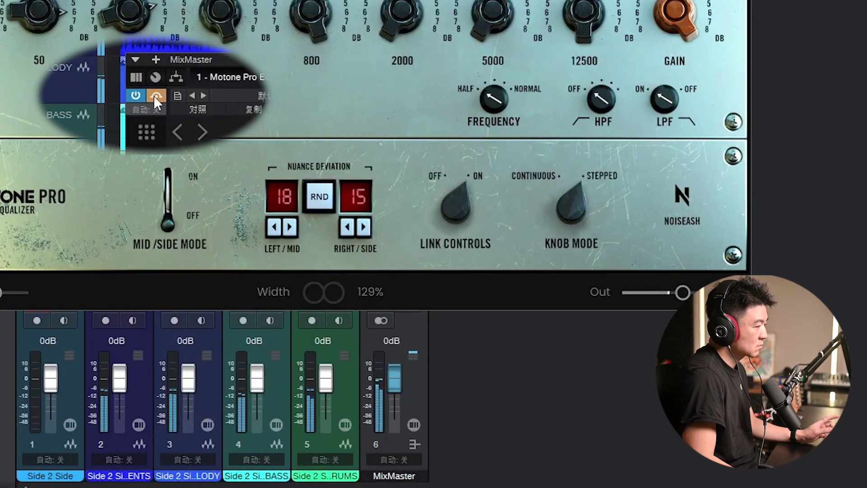
left_click(154, 96)
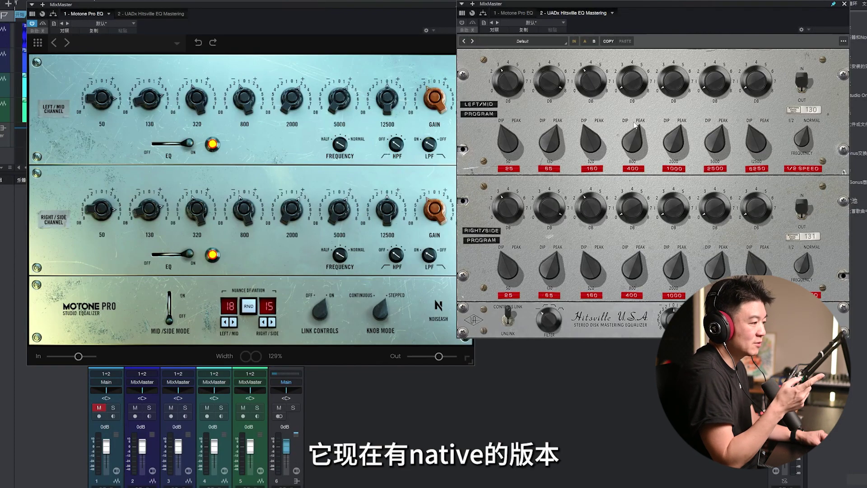
Step: Move the Motone Pro EQ window clear of Hitsville EQ and try Hitsville's 50 band at 4 dB with its dip/peak, frequency and filter controls
left_click_drag(416, 4, 379, 0)
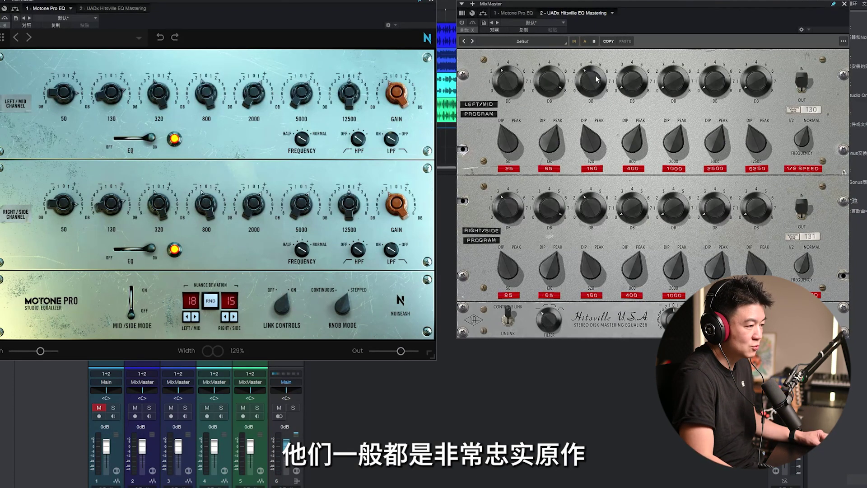
left_click_drag(517, 97, 507, 63)
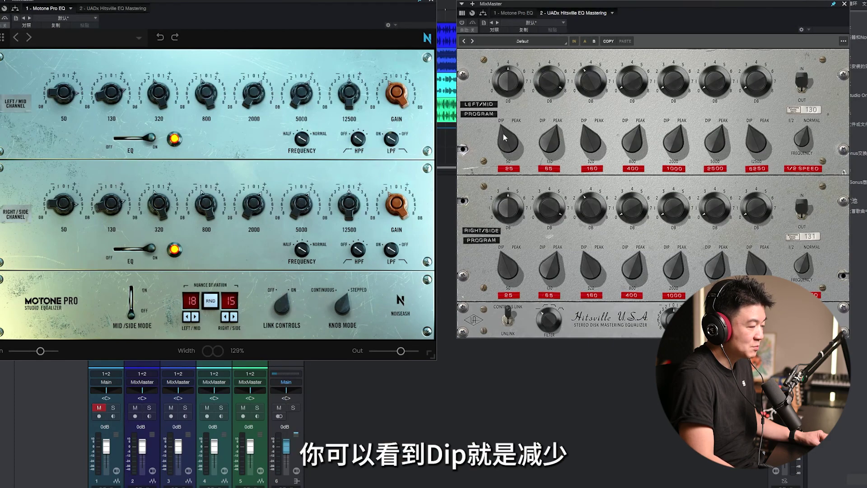
left_click_drag(515, 145, 519, 163)
left_click_drag(802, 144, 801, 157)
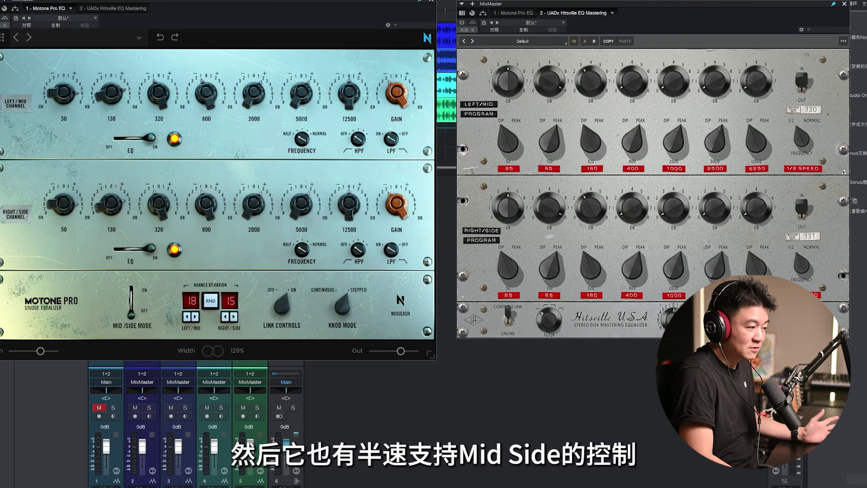
left_click_drag(564, 327, 563, 287)
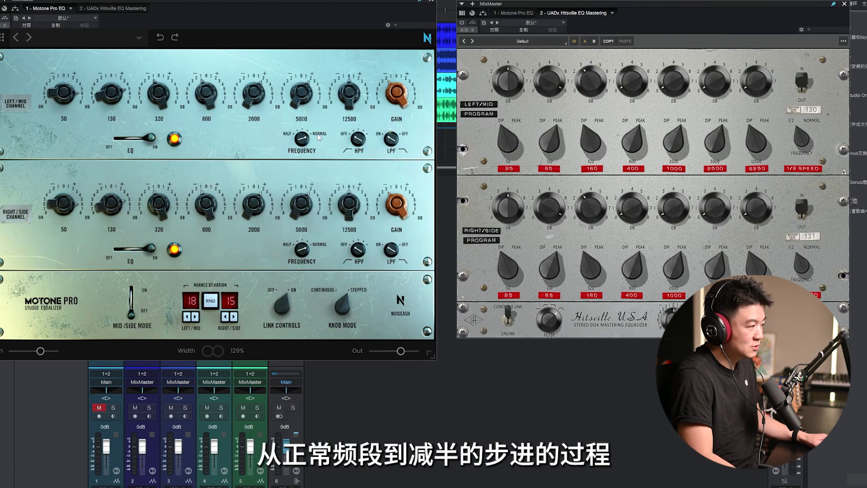
Step: Reset every band on both equalizers to 0, with Motone's Frequency at Normal and Width at 100%
left_click_drag(301, 139, 310, 288)
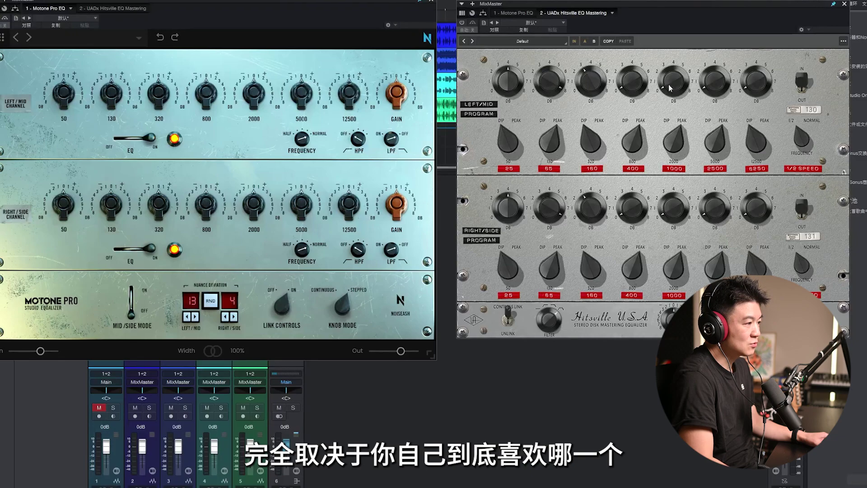
left_click_drag(548, 80, 552, 90)
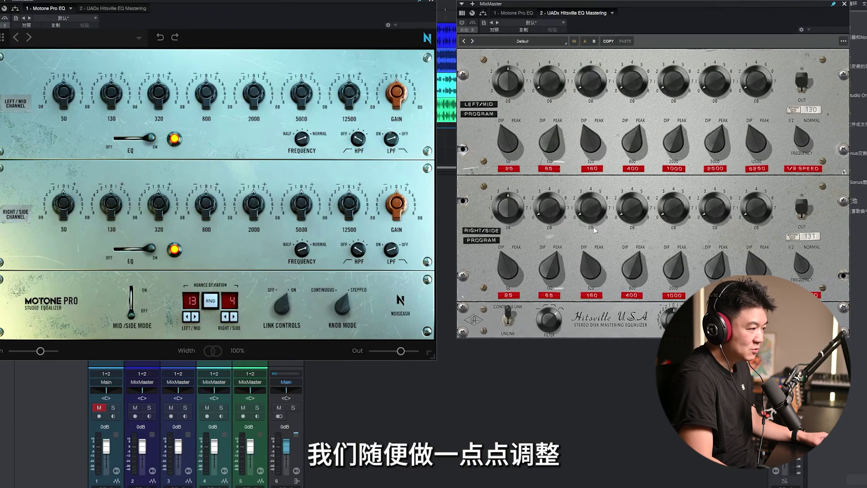
left_click_drag(505, 214, 506, 287)
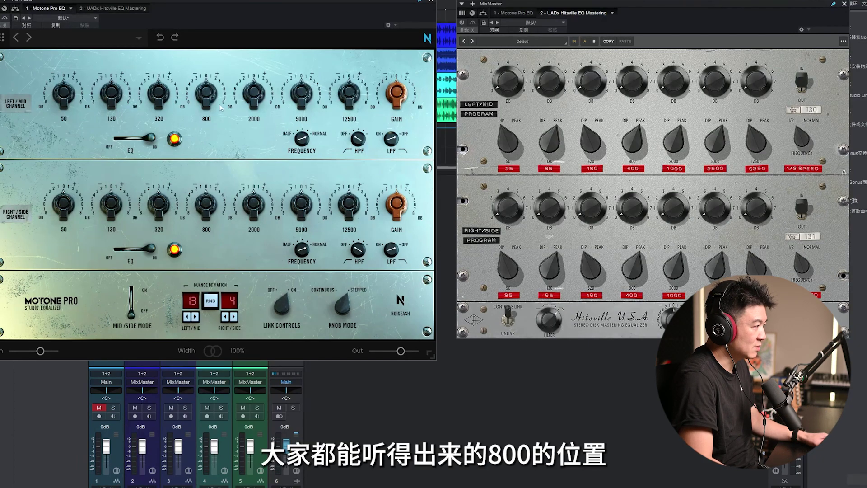
Step: Raise the 800 band to 5 dB on Motone Pro EQ and match it on Hitsville EQ, placing both windows side by side
left_click_drag(212, 80, 215, 68)
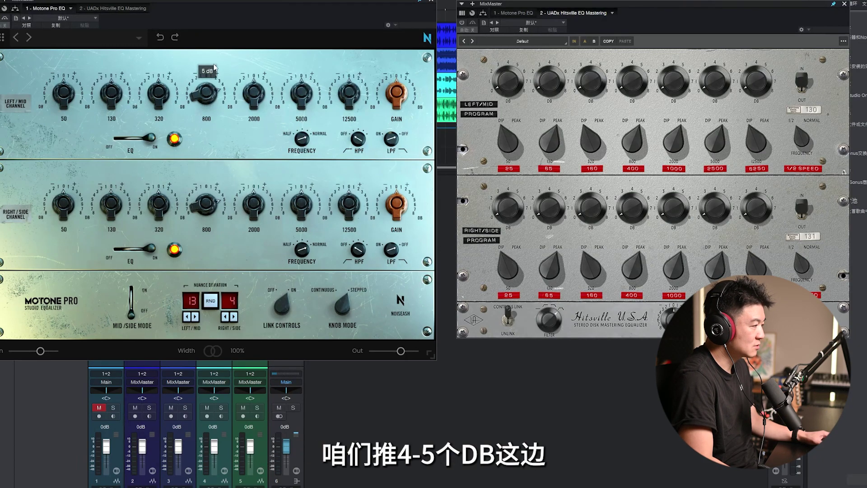
left_click_drag(637, 93, 644, 43)
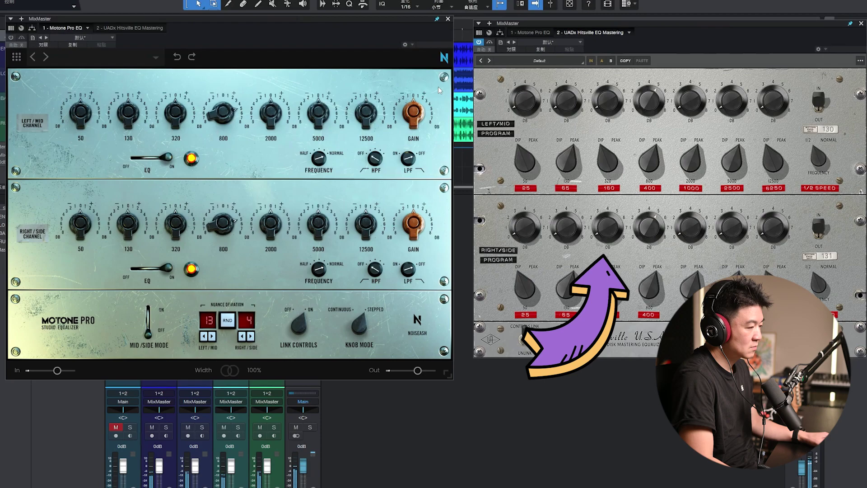
left_click_drag(557, 21, 539, 19)
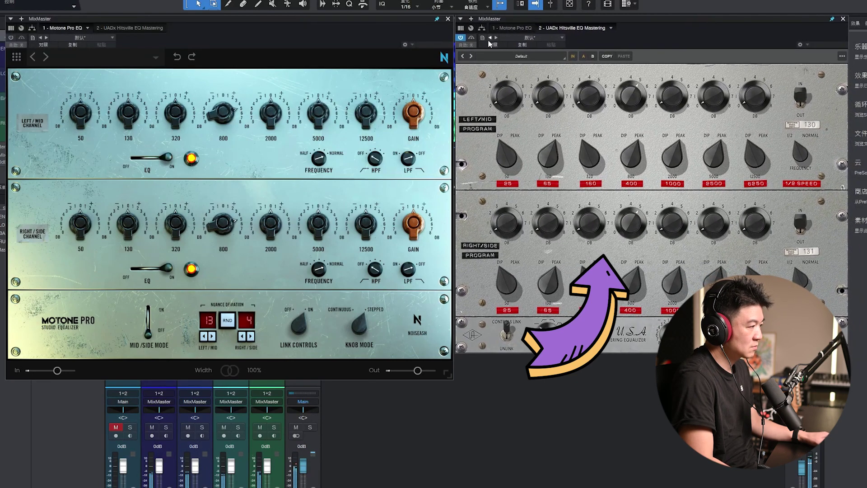
Step: Compare the 800 band boost on the two equalizers by activating only one plugin at a time
left_click(461, 38)
left_click(11, 37)
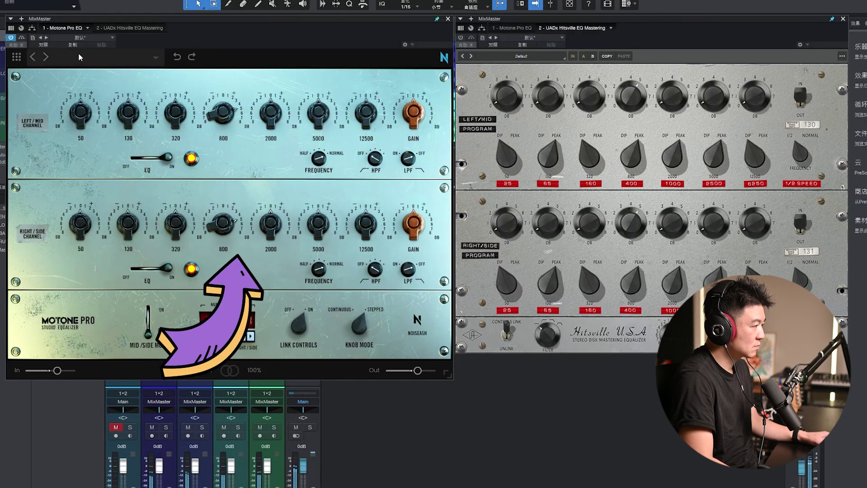
left_click(12, 39)
left_click(461, 38)
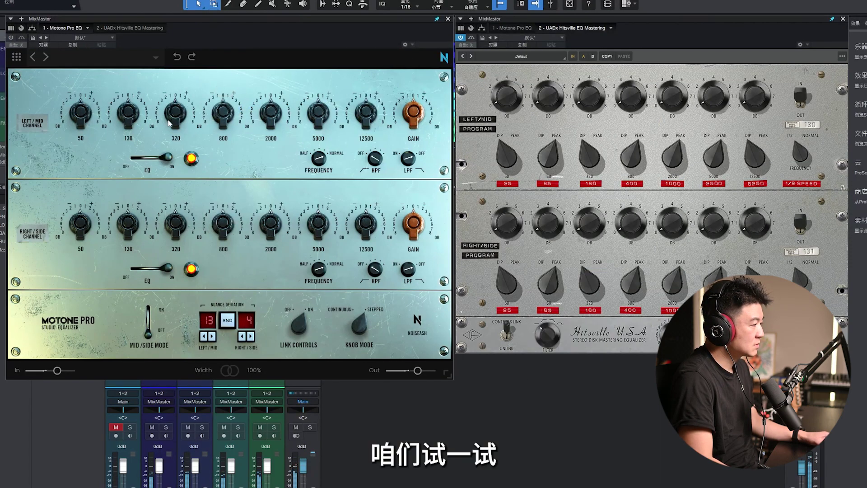
Step: Boost Motone's 130 band to about 6 dB and compare it with Hitsville EQ, activating one plugin at a time
left_click_drag(143, 121, 144, 106)
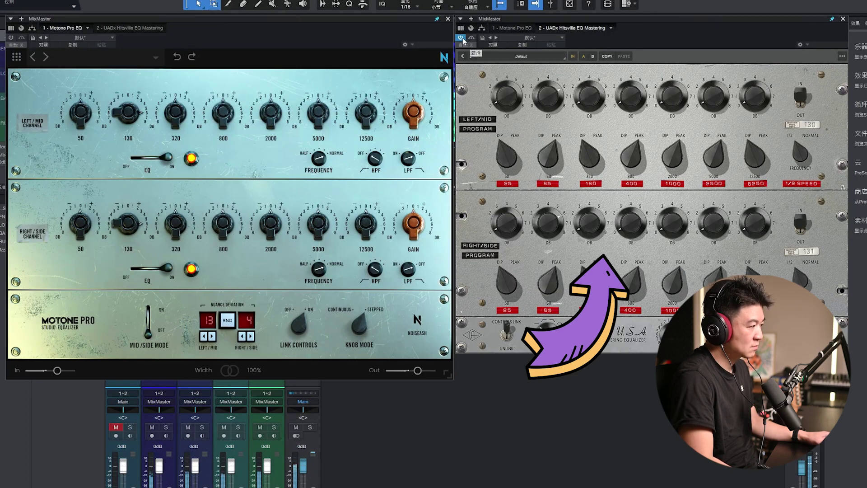
left_click(110, 55)
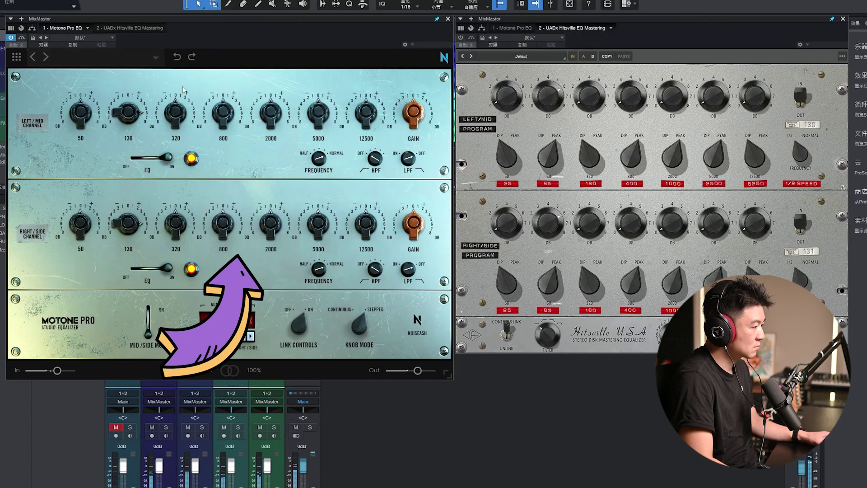
left_click(11, 39)
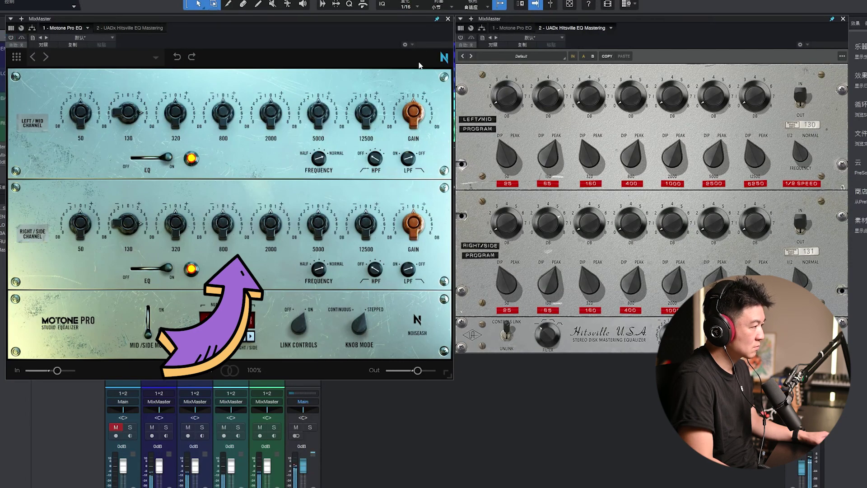
left_click(460, 39)
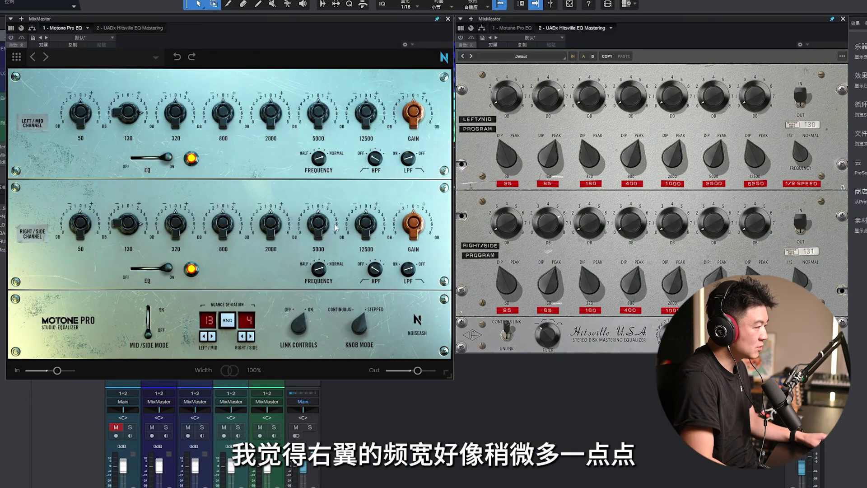
Step: Raise the 2000 and 5000 bands to 3 dB on both equalizers and compare the plugins, starting with Motone Pro EQ active
left_click_drag(313, 123, 271, 113)
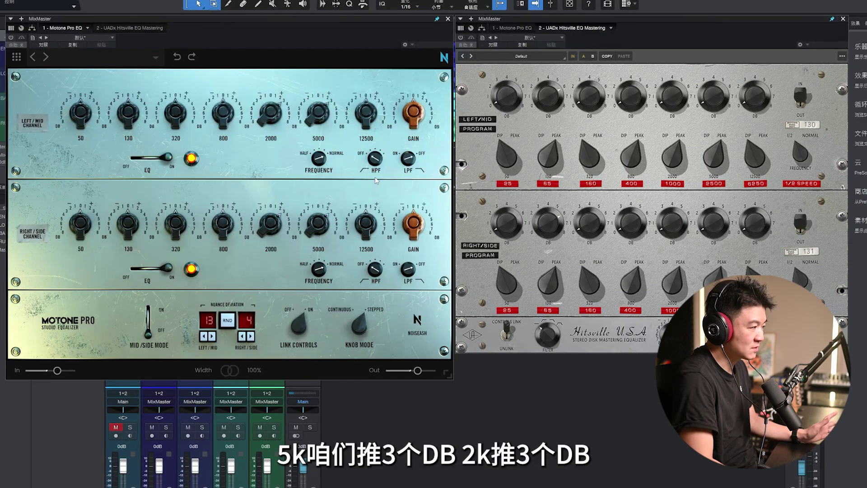
left_click(10, 38)
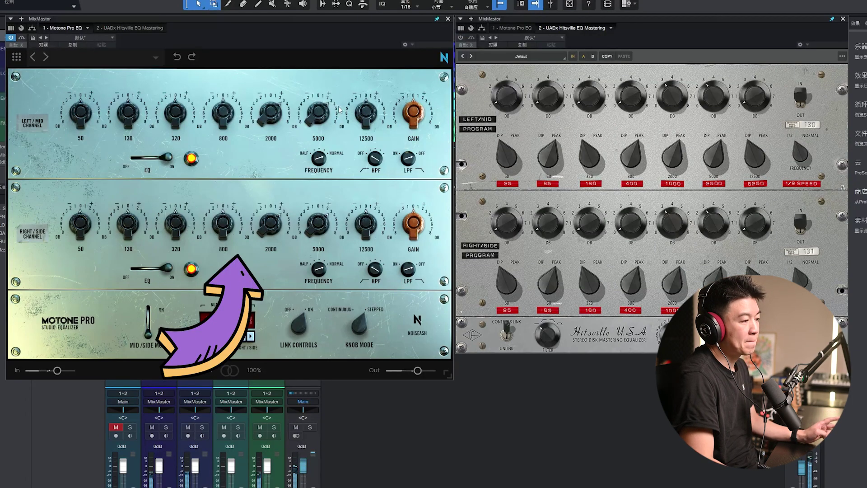